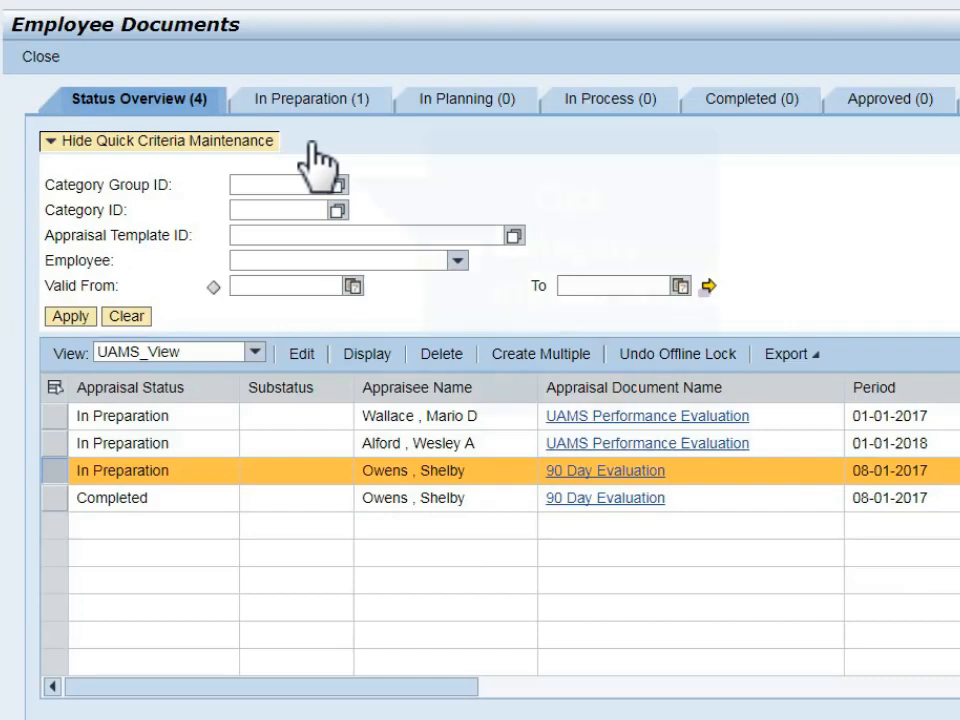
Filter the employee documents by the 90 Day Evaluation category using the Category Group ID value list.
click(337, 184)
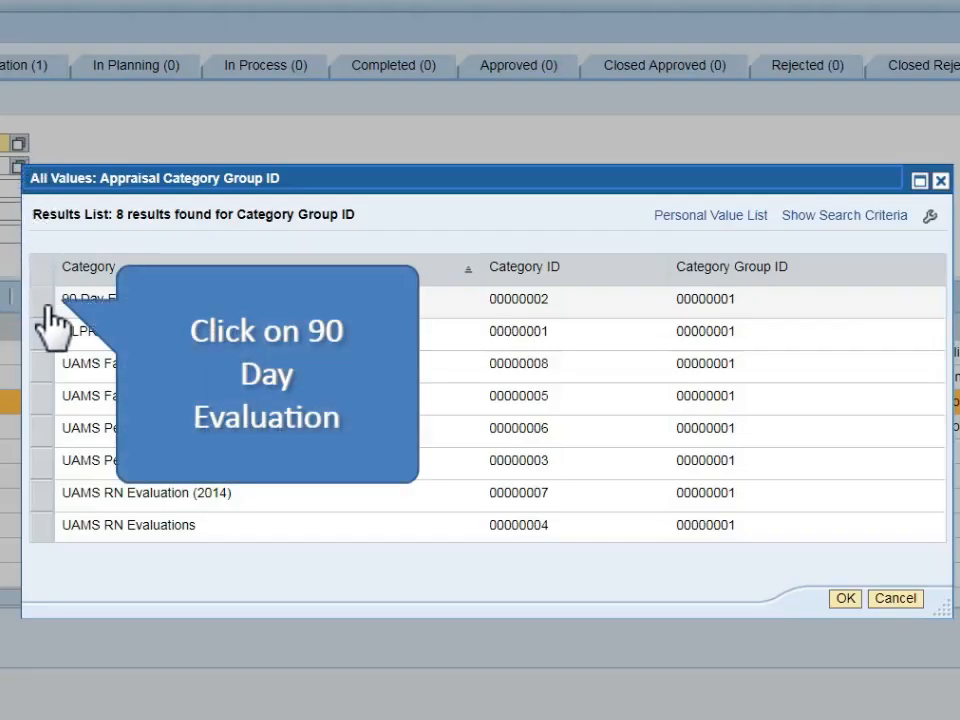
click(46, 306)
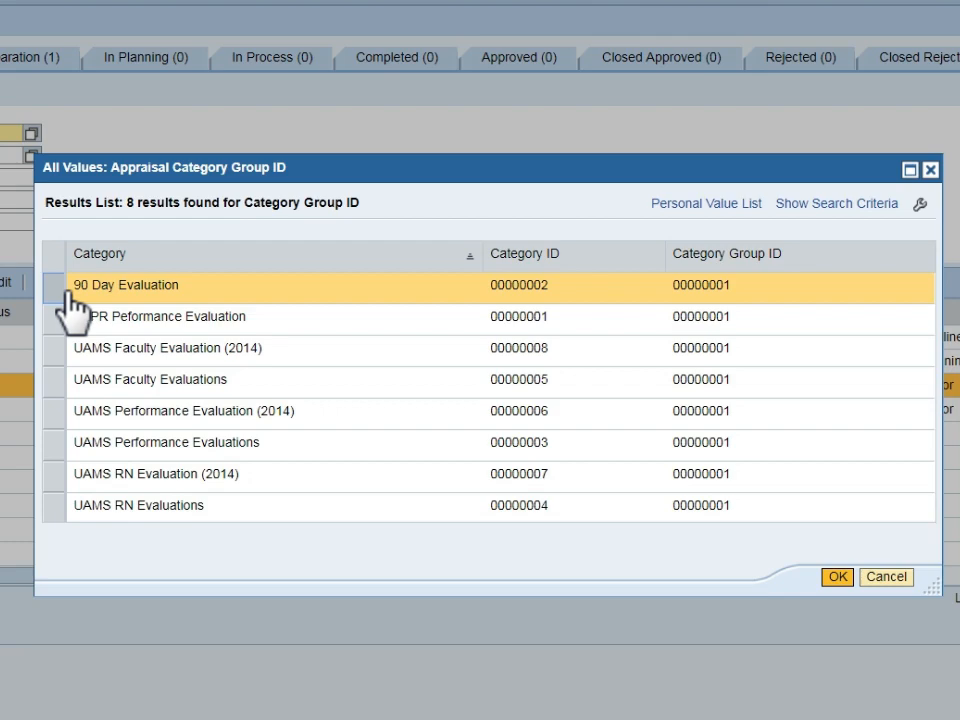
click(836, 577)
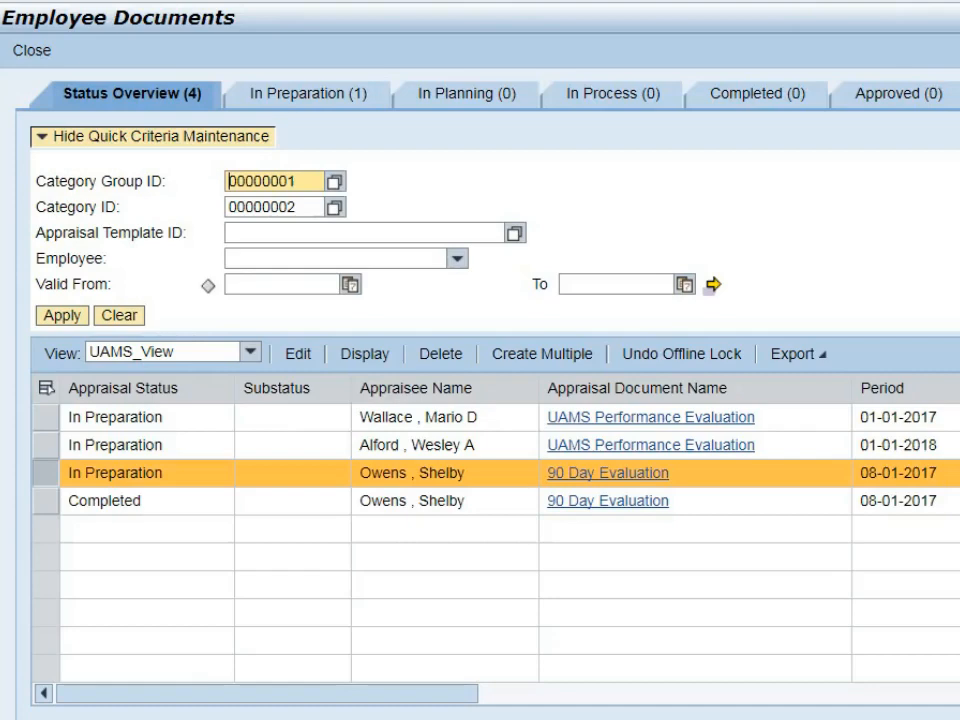
Set the validity period filter from 01-01-2017 to 12-31-2017 and apply the criteria to the documents list.
click(351, 285)
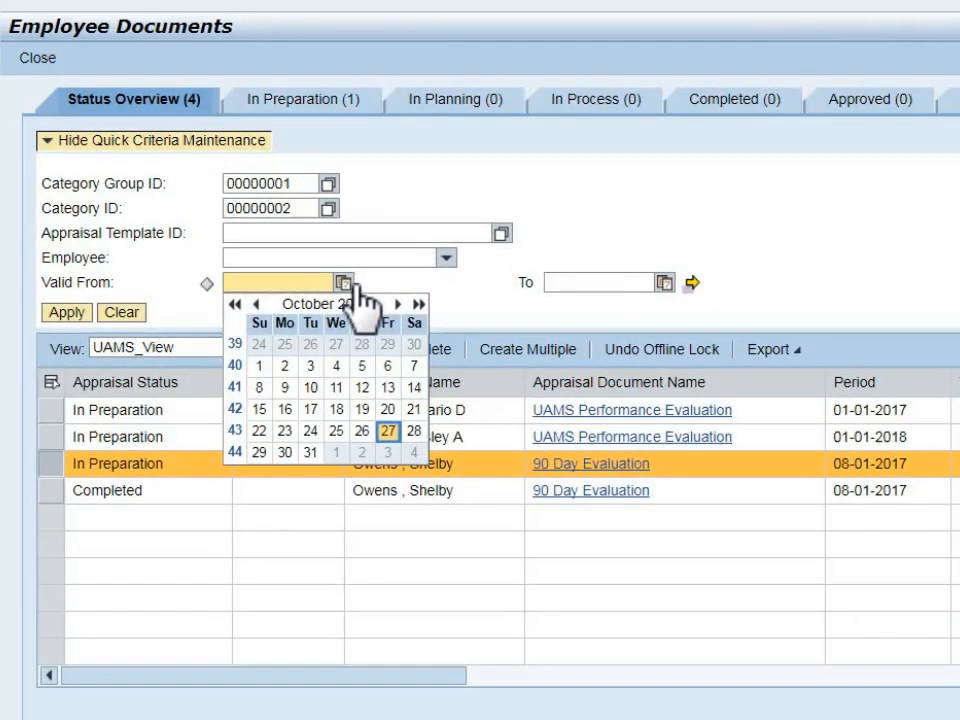
click(254, 285)
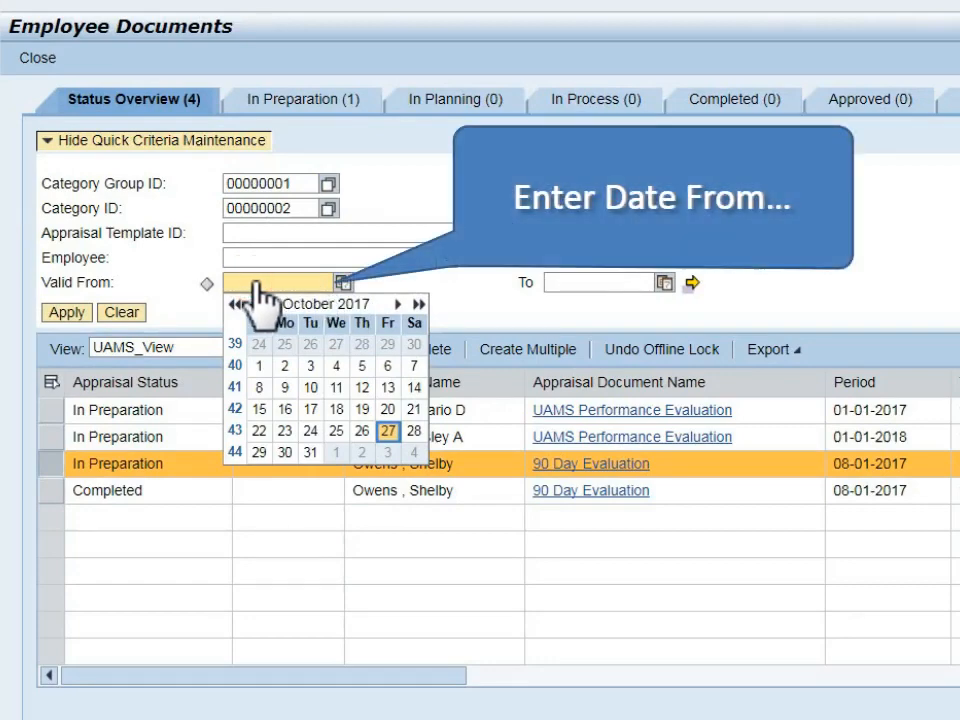
text(01-01-2017)
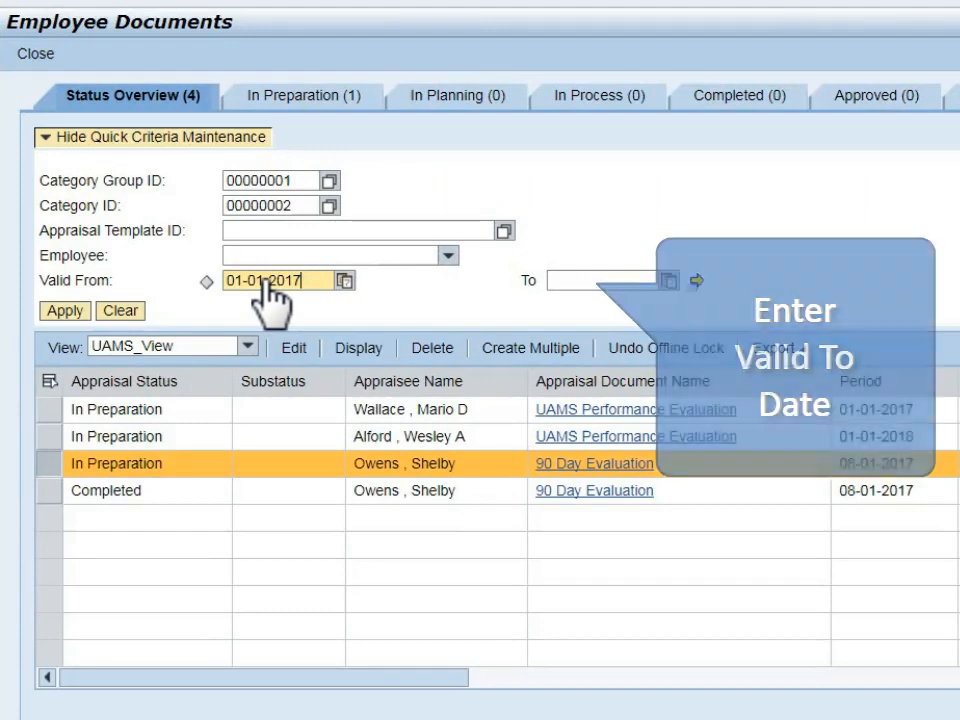
click(583, 281)
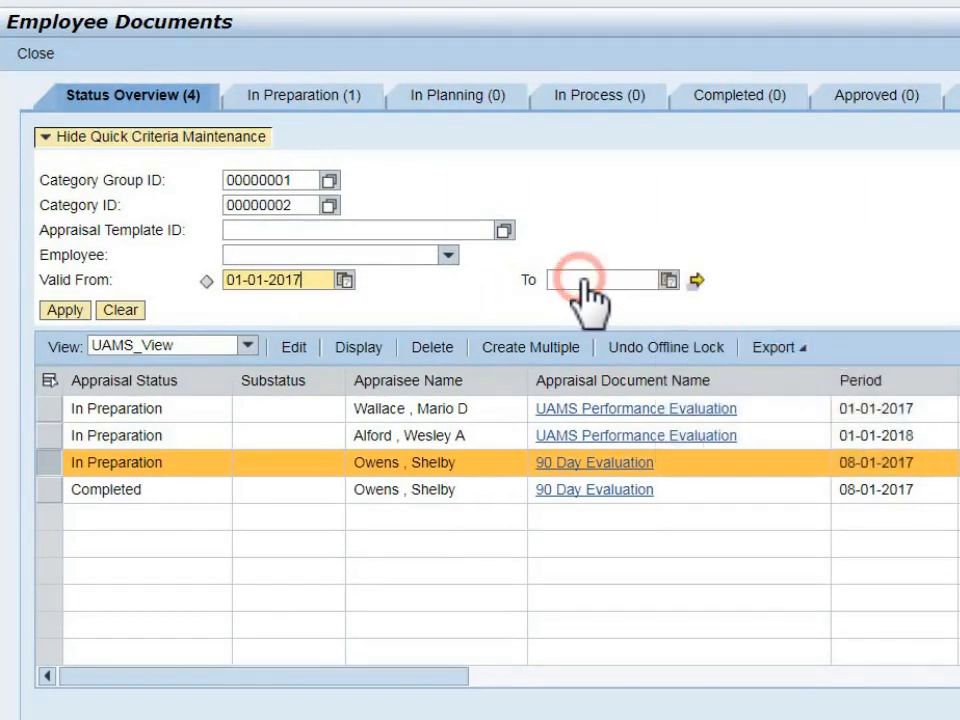
text(12-31-2017)
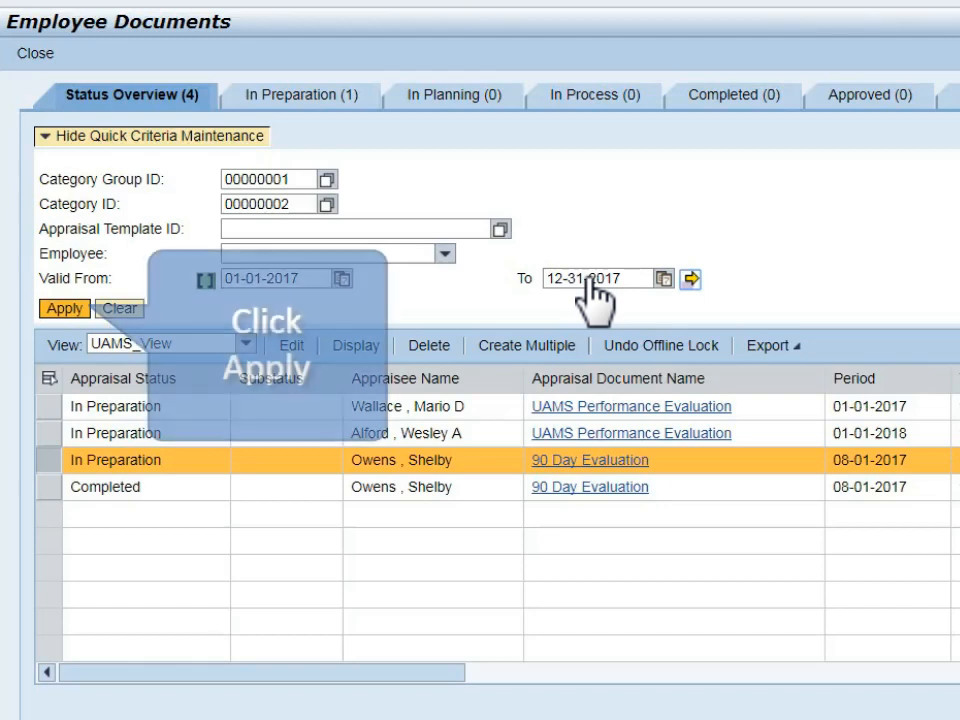
click(72, 316)
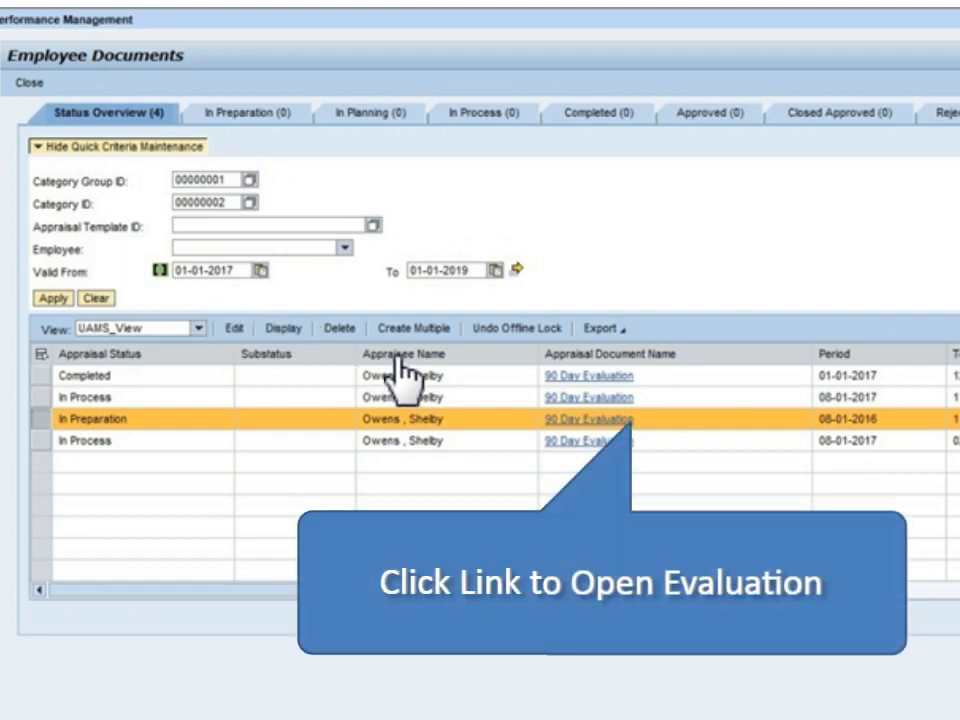
Open the In Preparation 90 Day Evaluation, continue it with the Execute option, and close the employee documents.
click(555, 418)
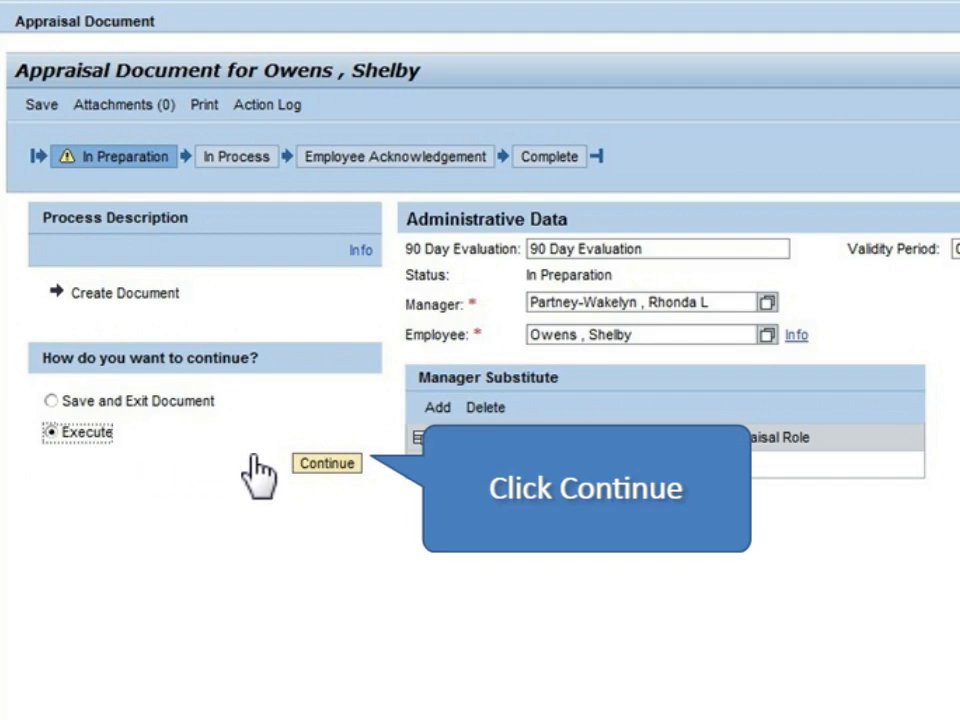
click(325, 463)
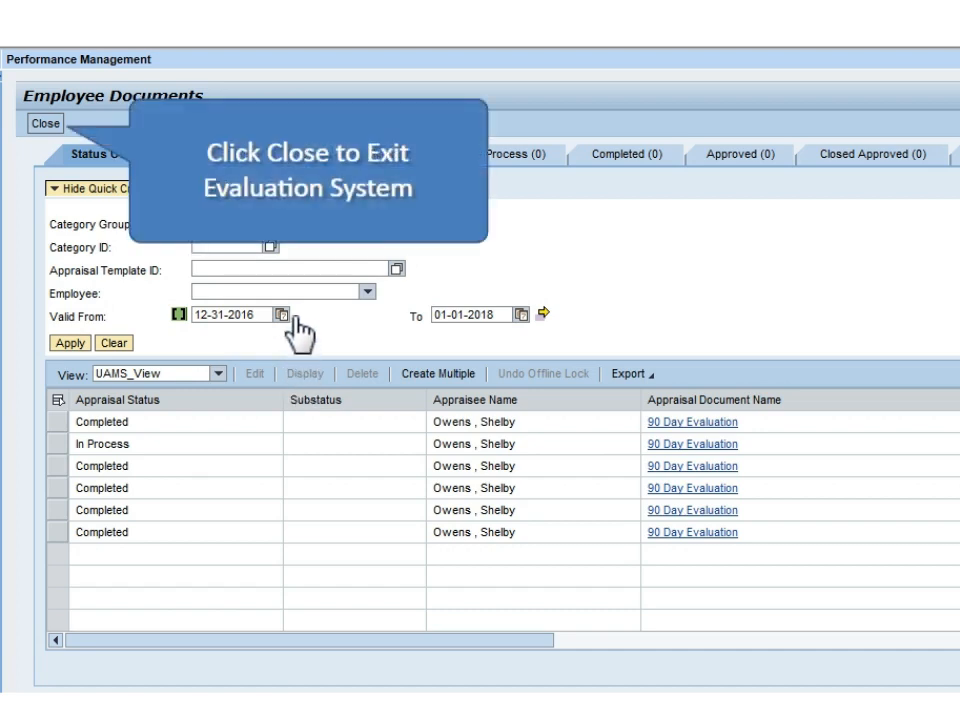
click(42, 124)
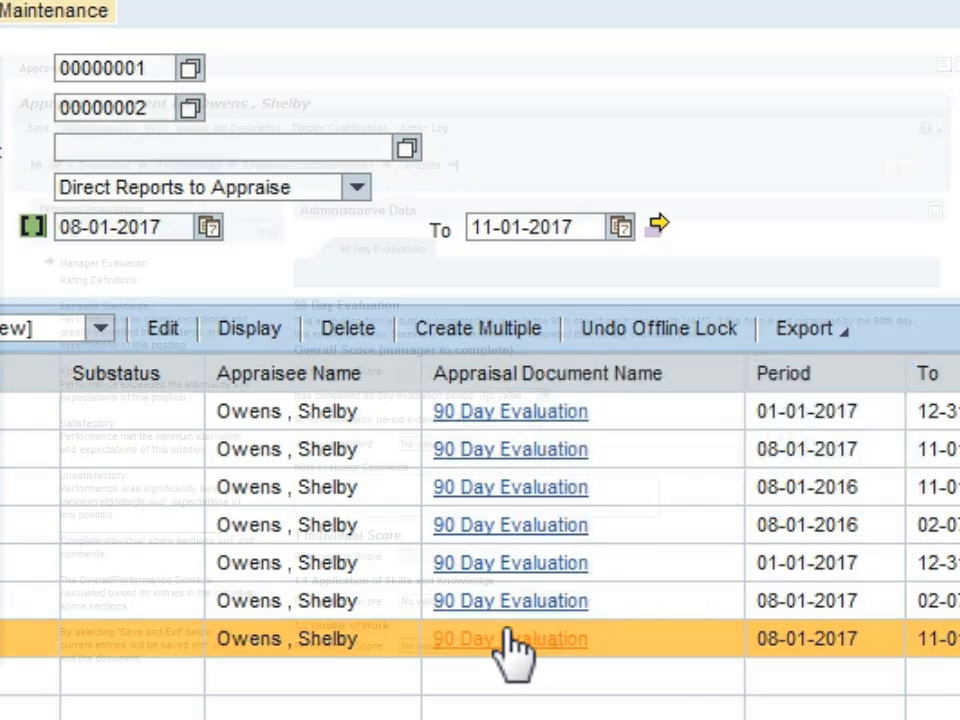
In the highlighted 90 Day Evaluation, set evaluation period completed to Yes, period extended to No and will be terminated to No.
click(510, 640)
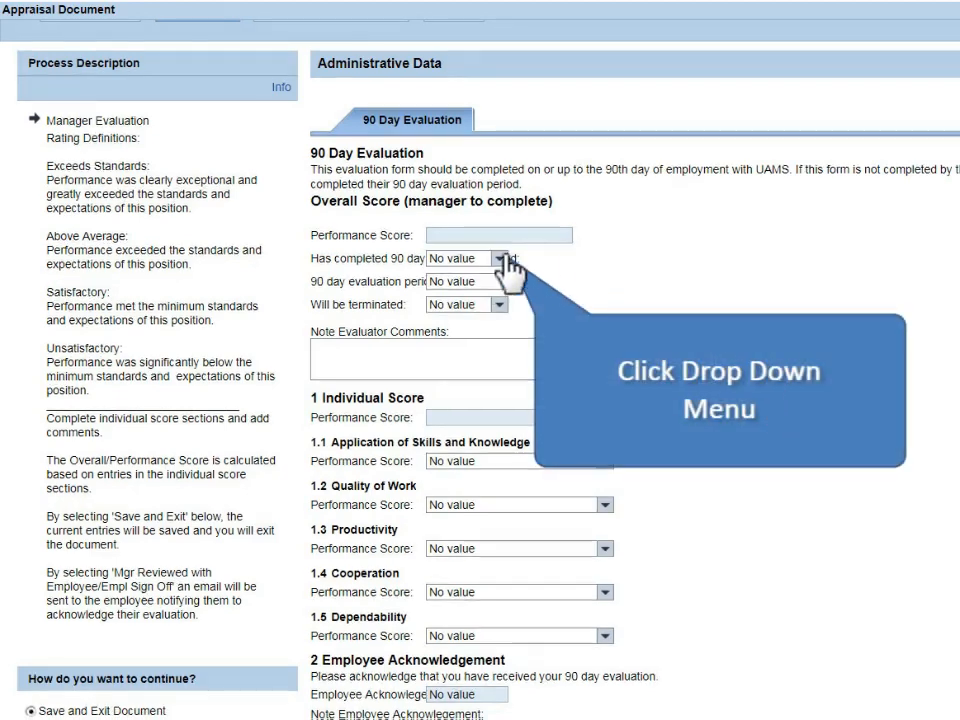
click(500, 259)
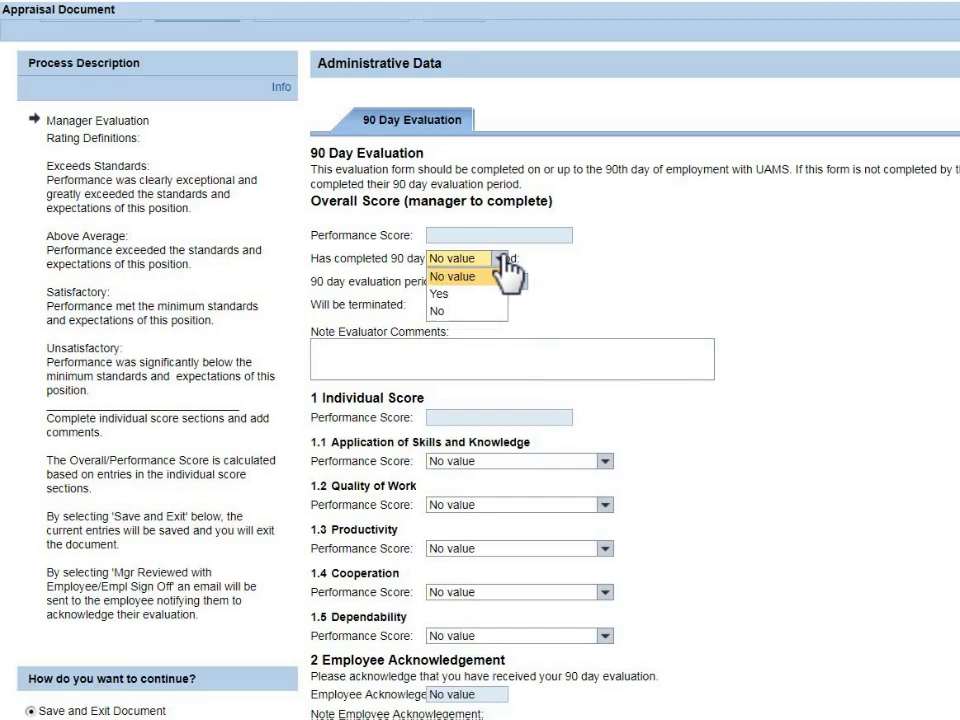
click(466, 293)
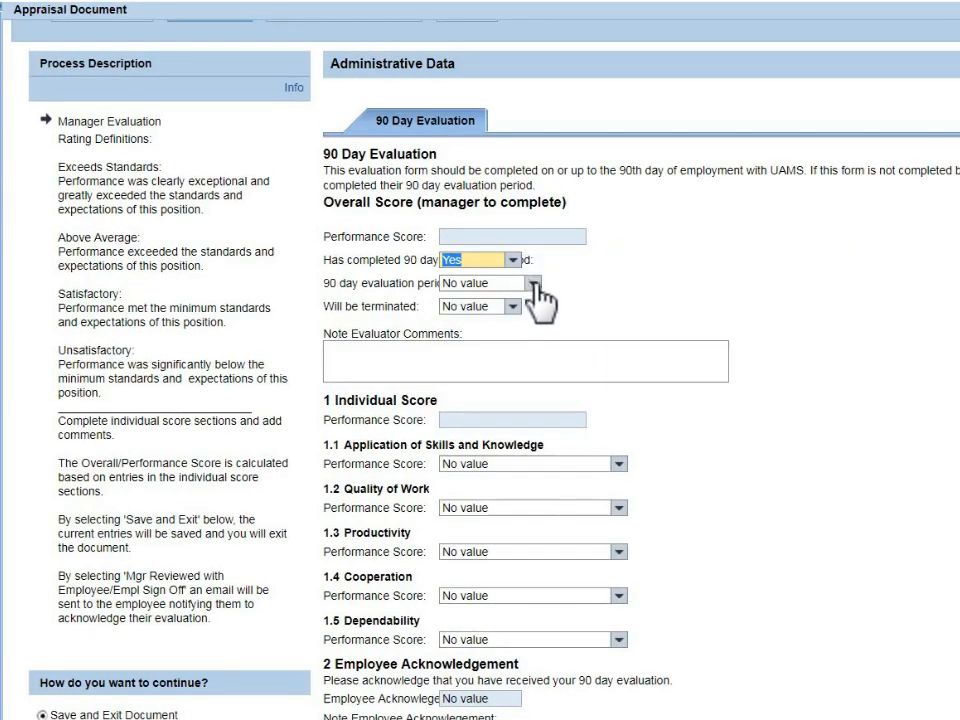
click(533, 284)
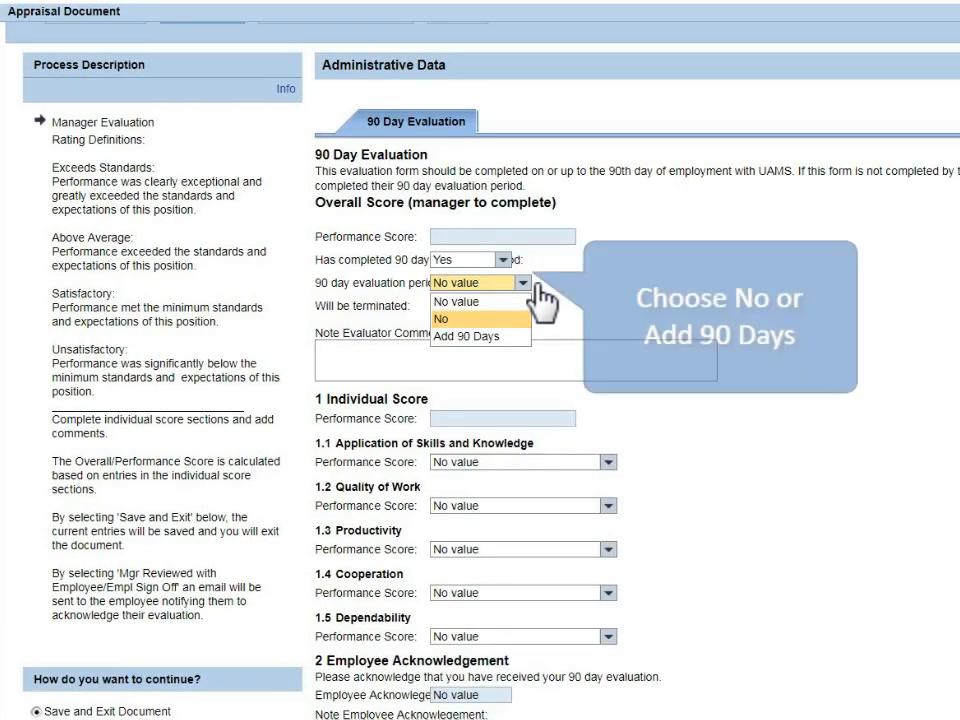
click(446, 319)
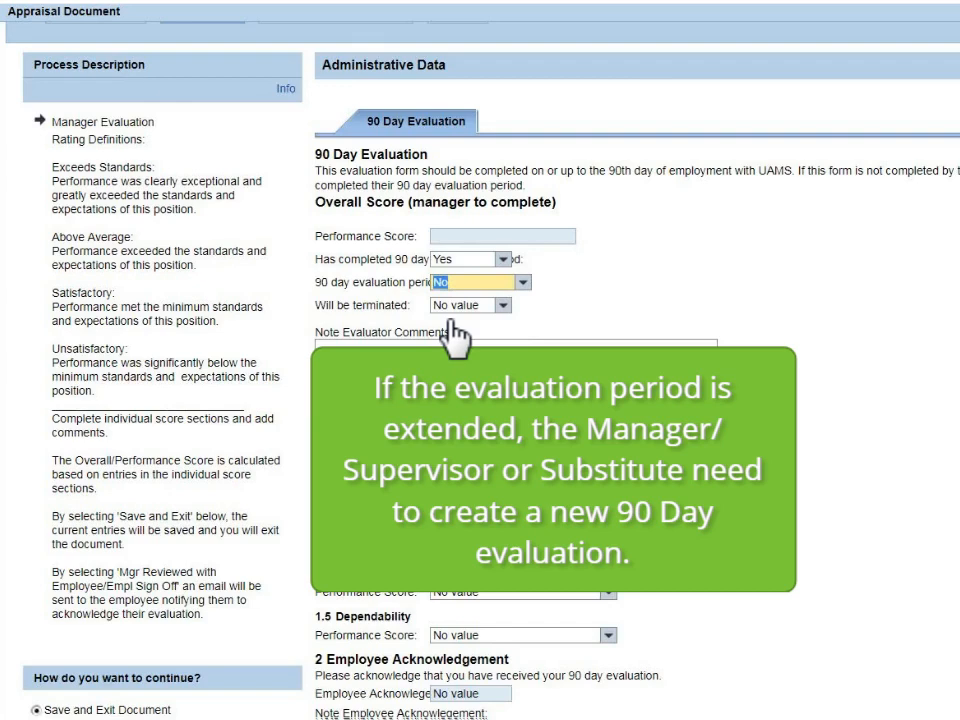
click(468, 305)
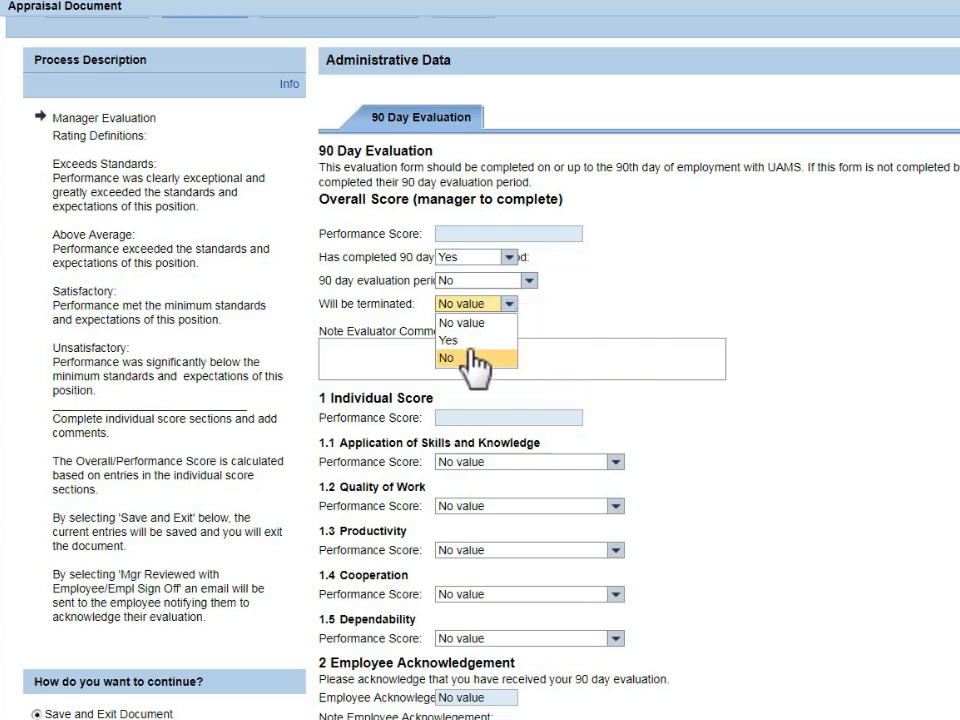
click(472, 357)
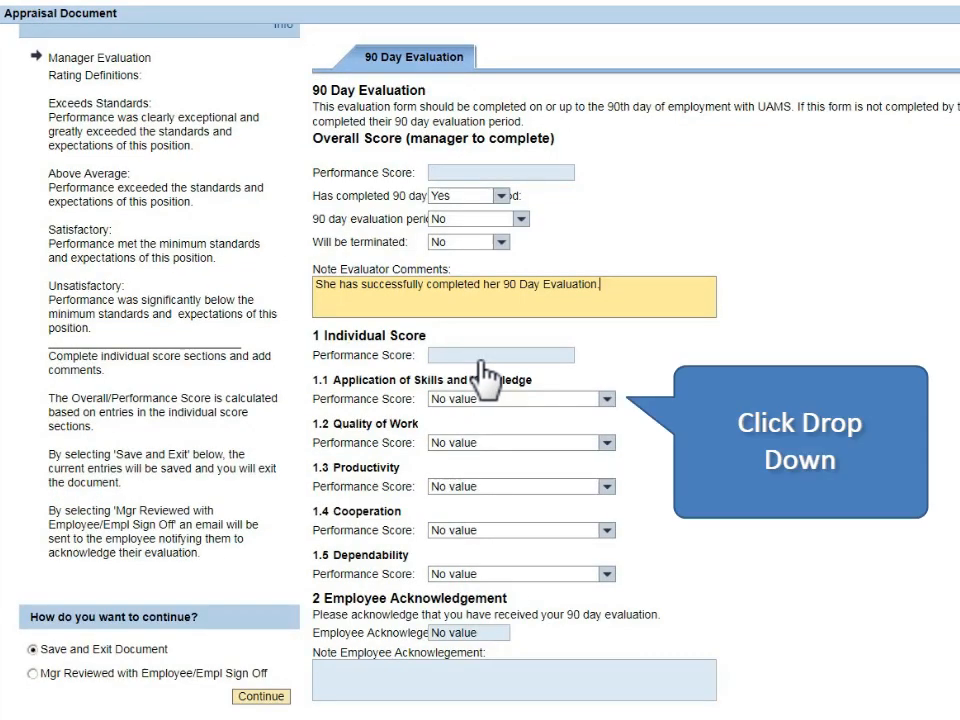
Score Application of Skills and Knowledge as 2 Satisfactory and continue with Save and Exit Document.
click(607, 398)
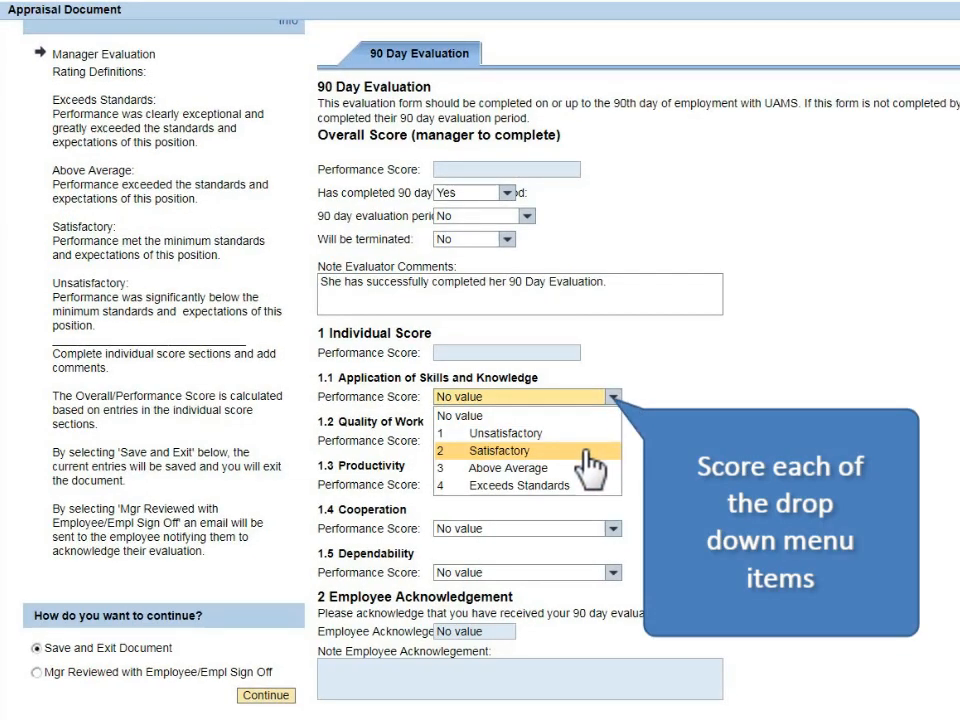
click(589, 451)
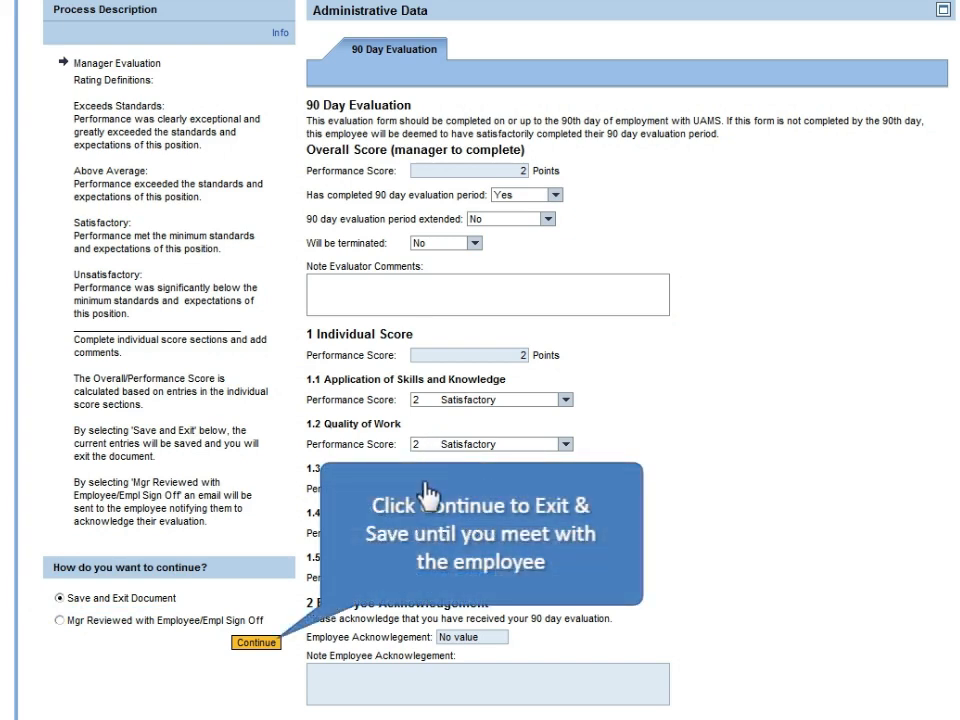
click(256, 643)
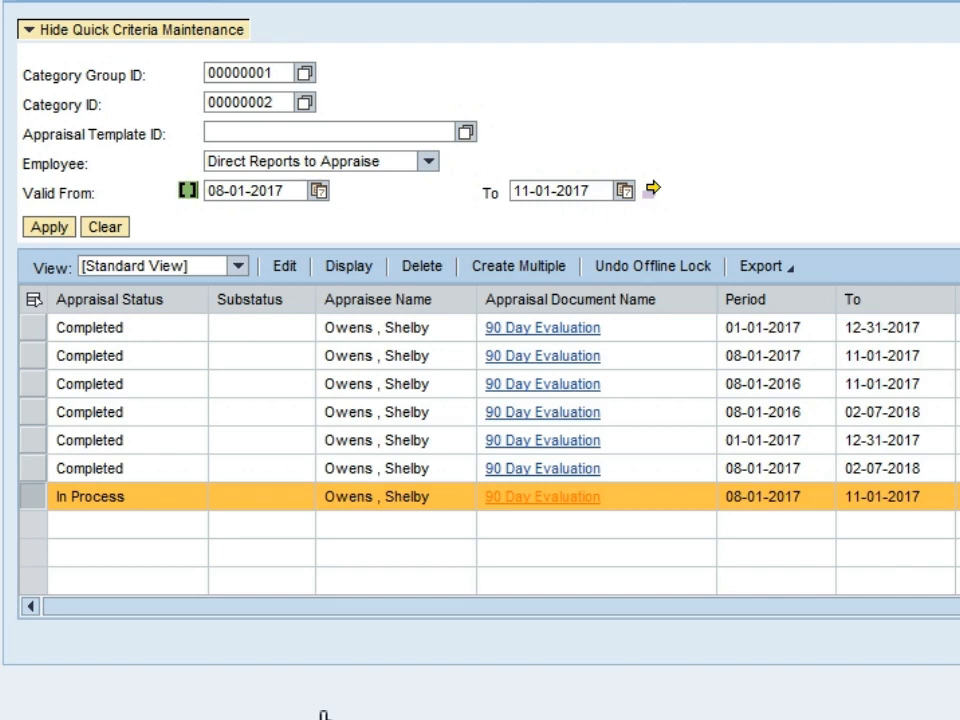
Reopen the In Process evaluation, review its scores and comments, and submit it as Mgr Reviewed with Employee/Empl Sign Off.
click(512, 503)
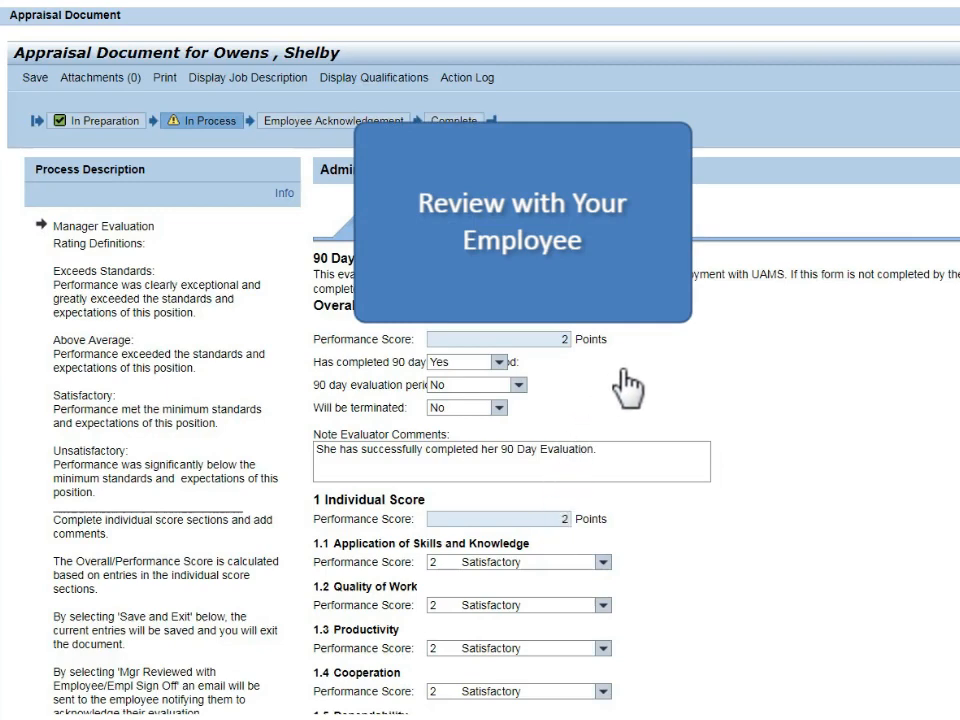
scroll(678, 380, down, 1)
scroll(678, 380, down, 1)
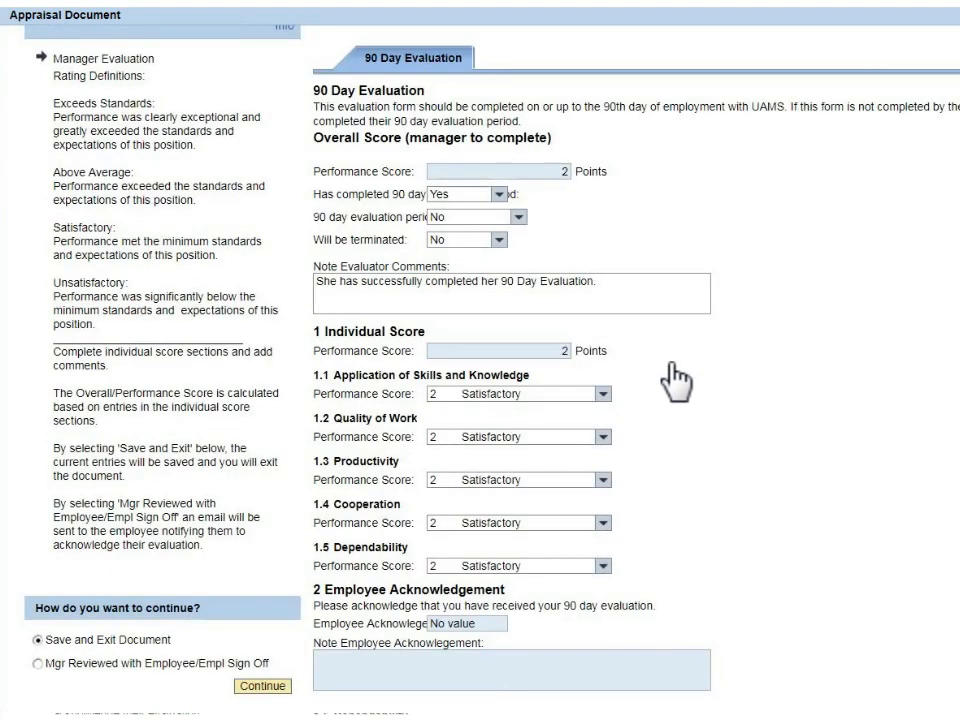
scroll(678, 381, down, 1)
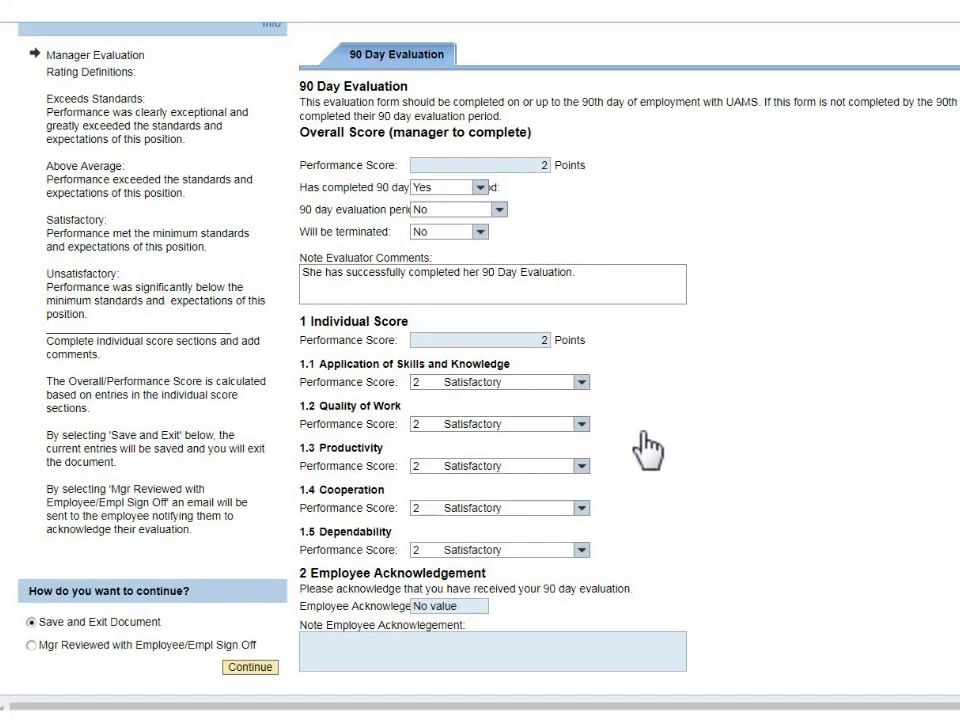
click(31, 644)
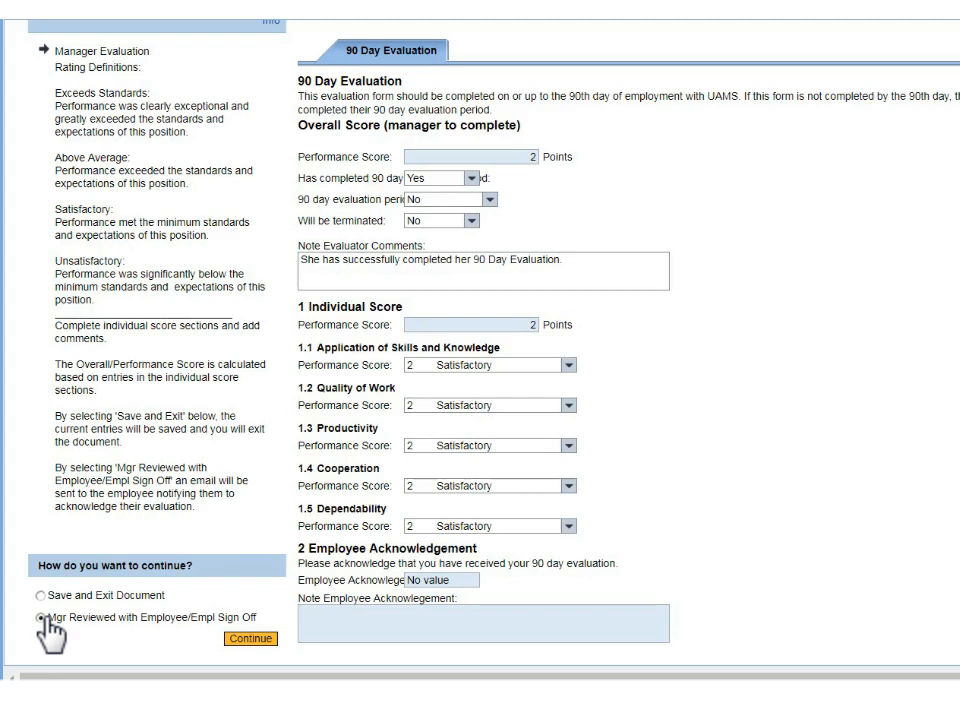
click(258, 643)
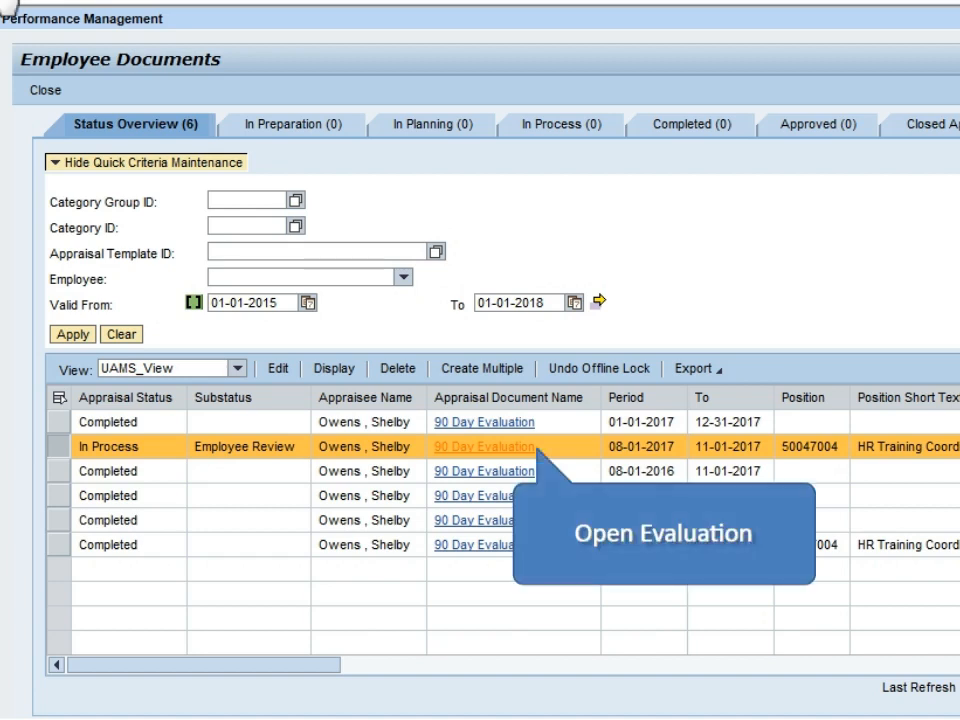
Open the evaluation with the Employee Review substatus and complete it with the Employee Sign-Off option.
click(466, 450)
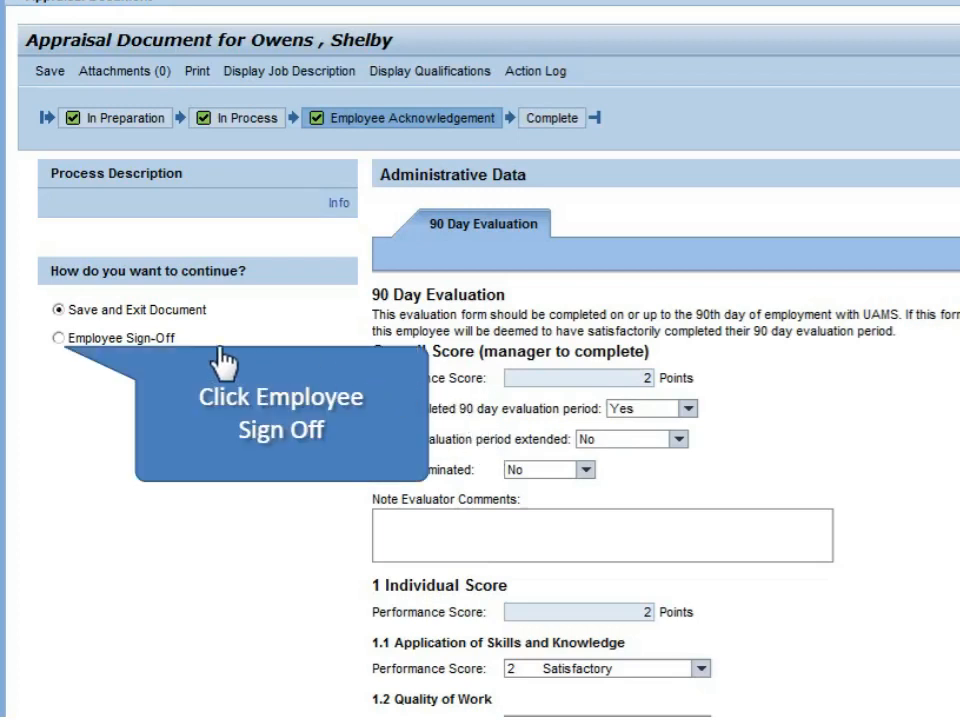
click(58, 338)
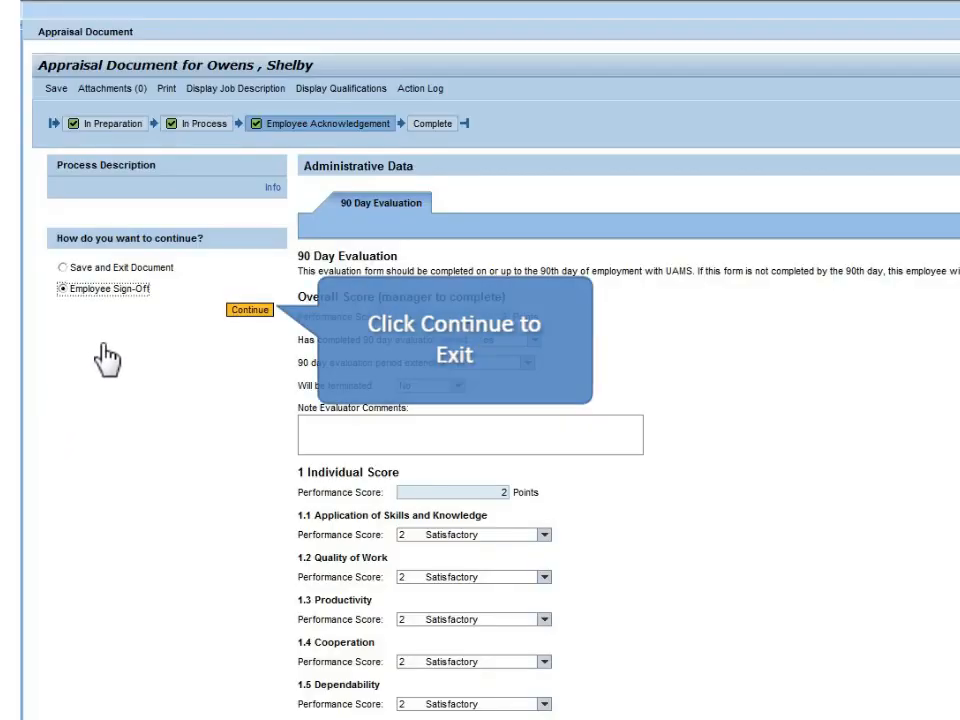
click(250, 311)
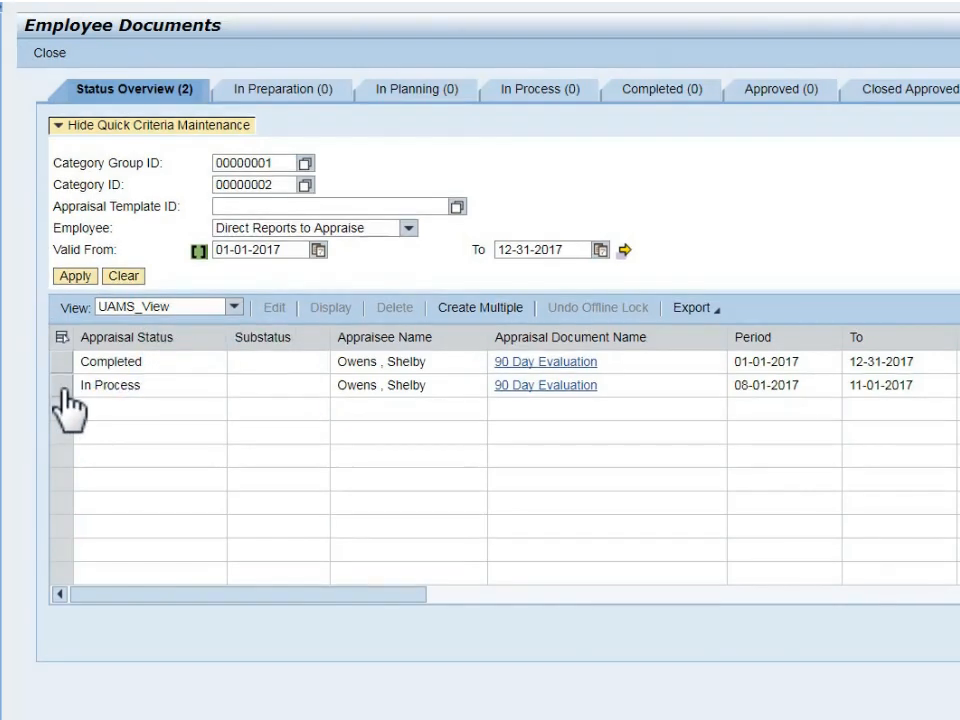
With the In Process evaluation selected, set up a Create Multiple document with category 90 Day Evaluation and valid-to date 02-07-2018.
click(63, 392)
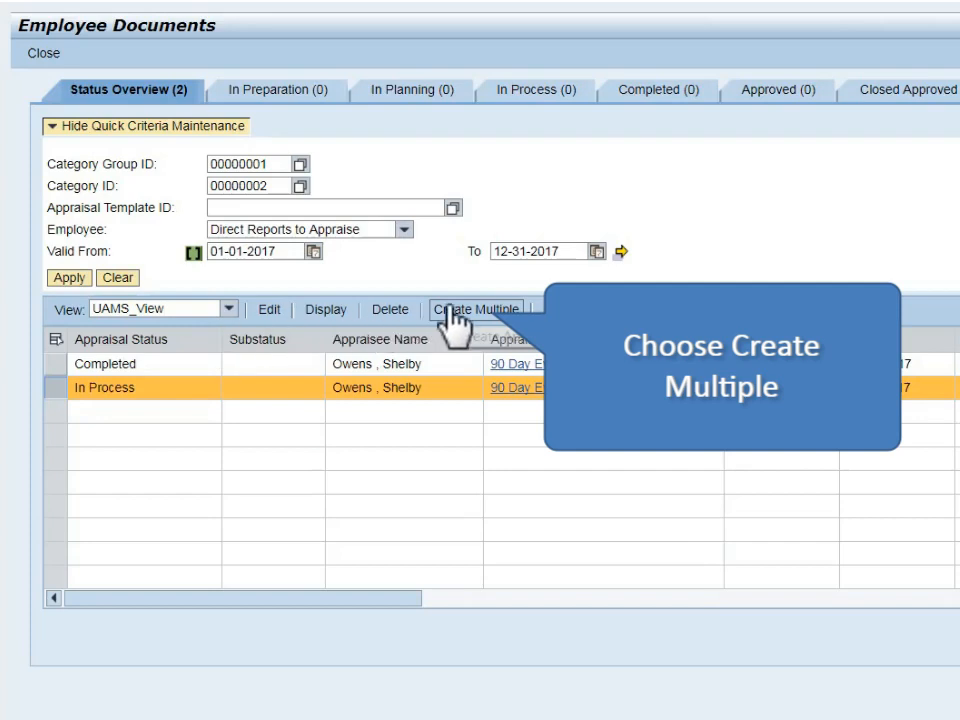
click(461, 312)
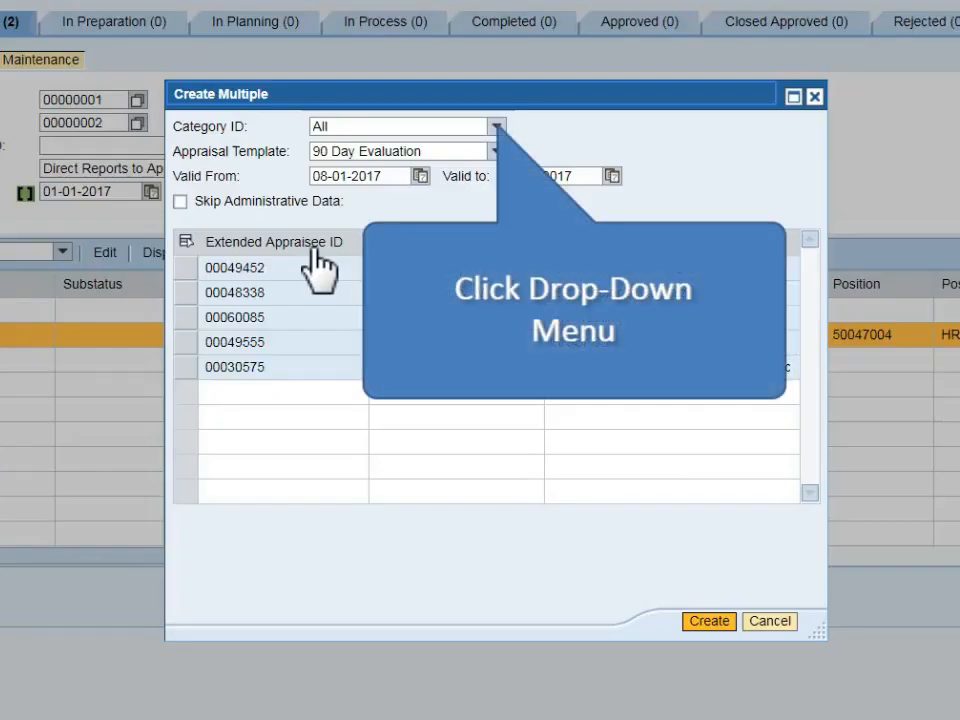
click(497, 126)
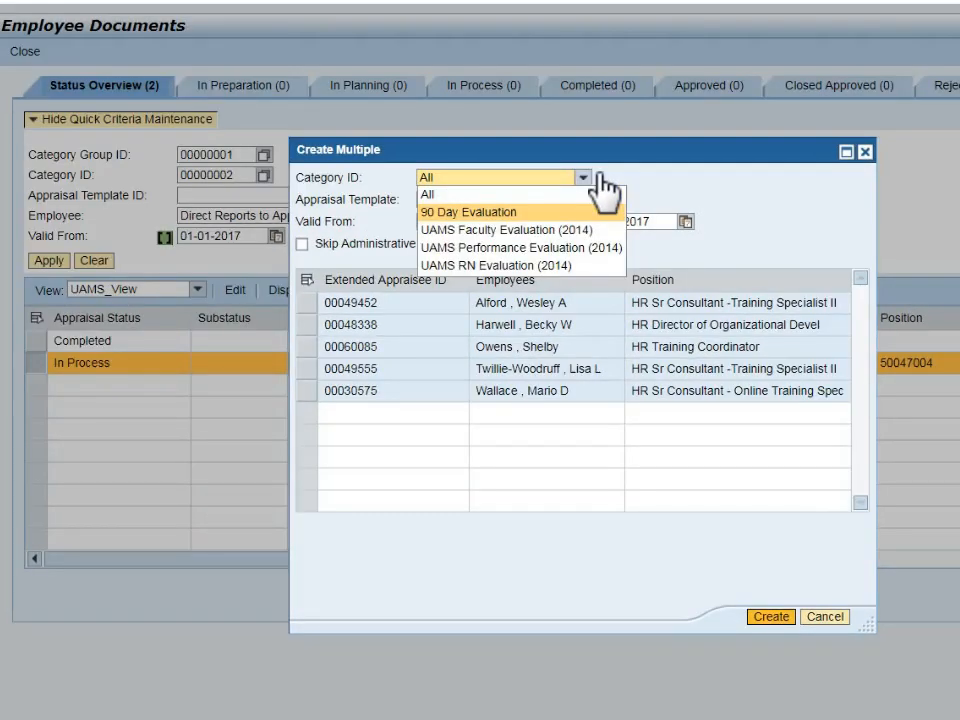
click(537, 214)
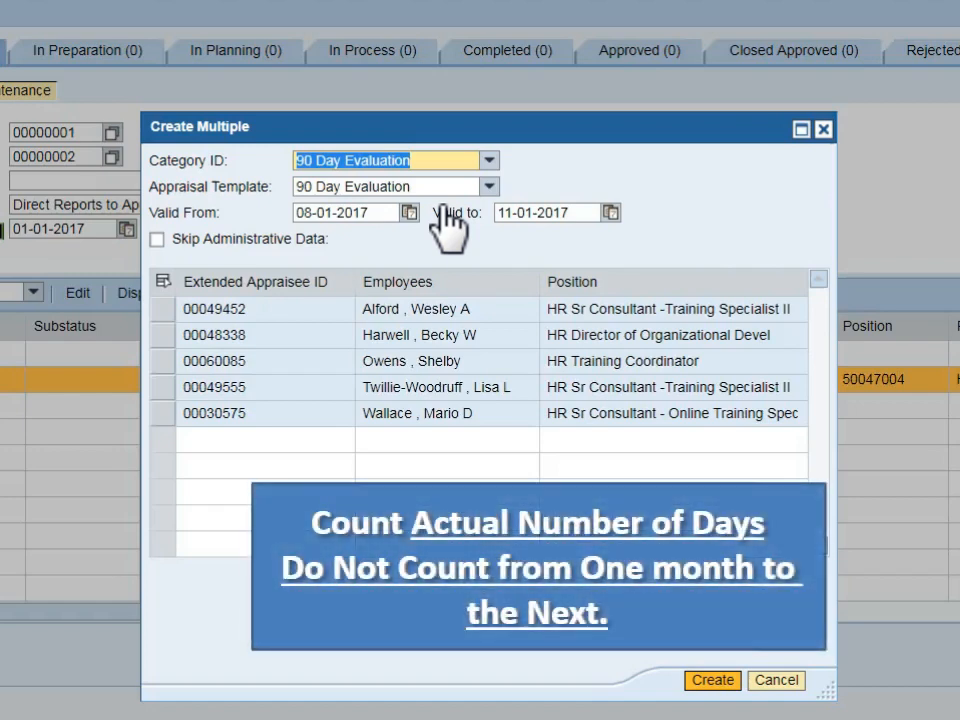
click(611, 213)
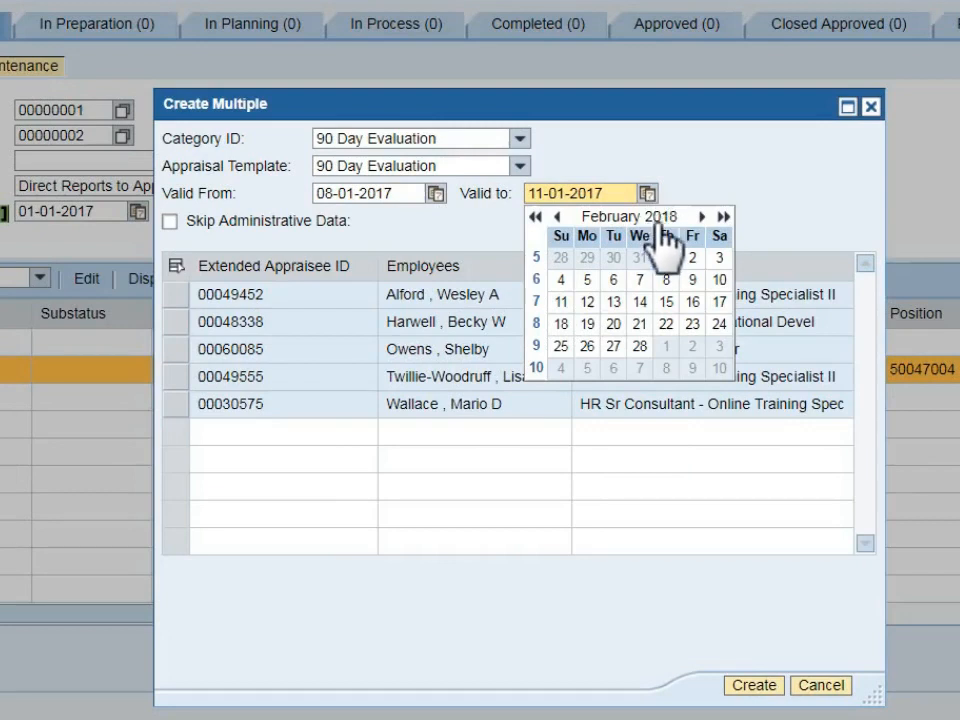
click(641, 280)
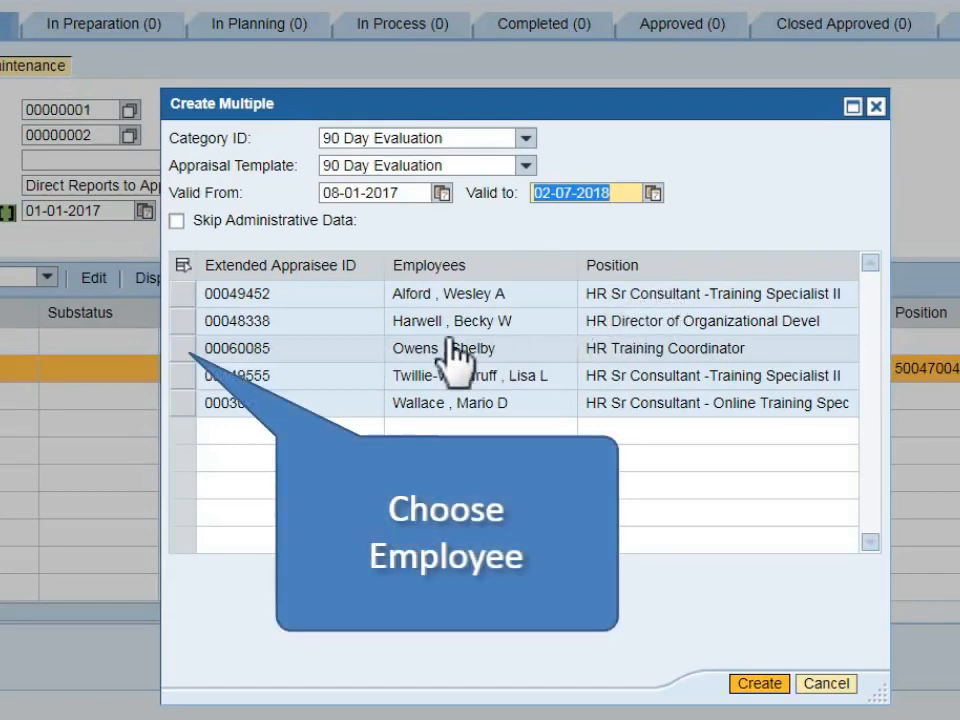
Create the extended 90 Day Evaluation for the HR Training Coordinator and close the confirmation.
click(186, 350)
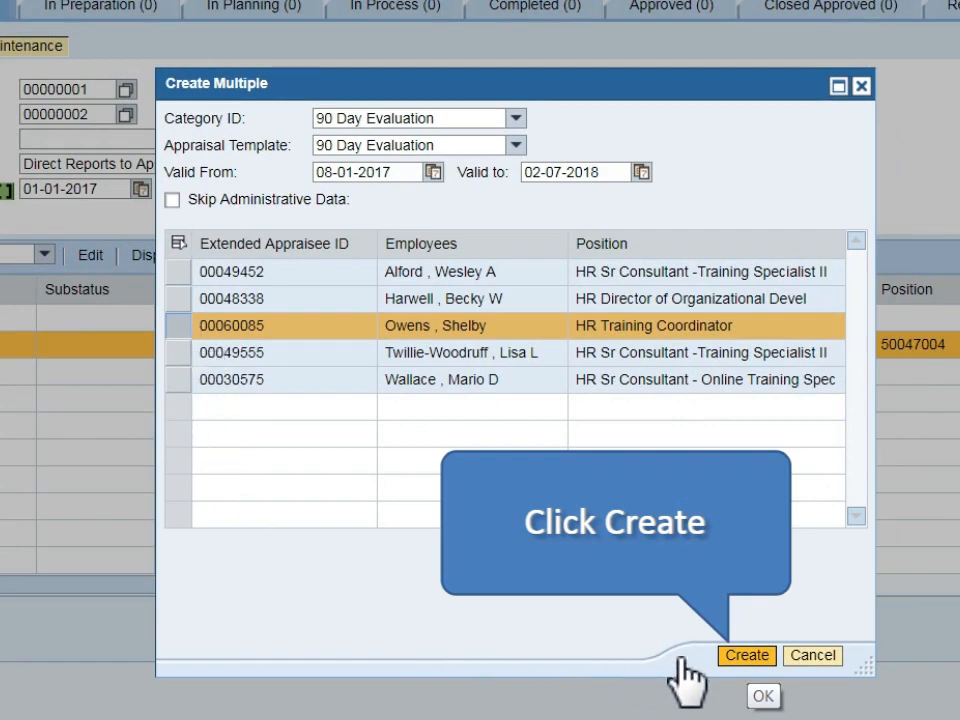
click(747, 656)
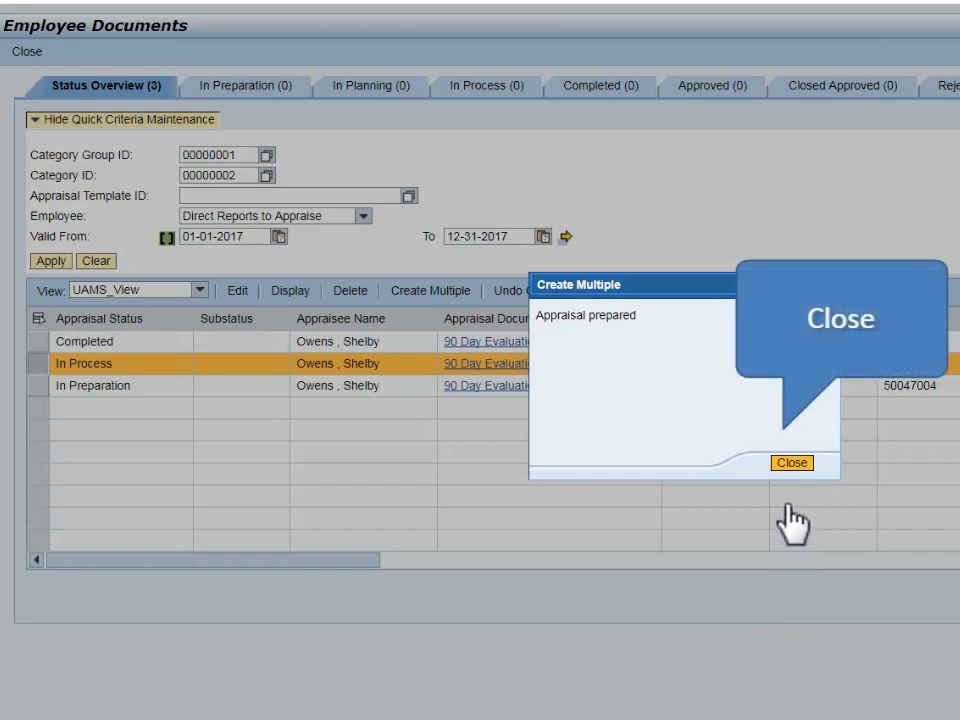
click(791, 463)
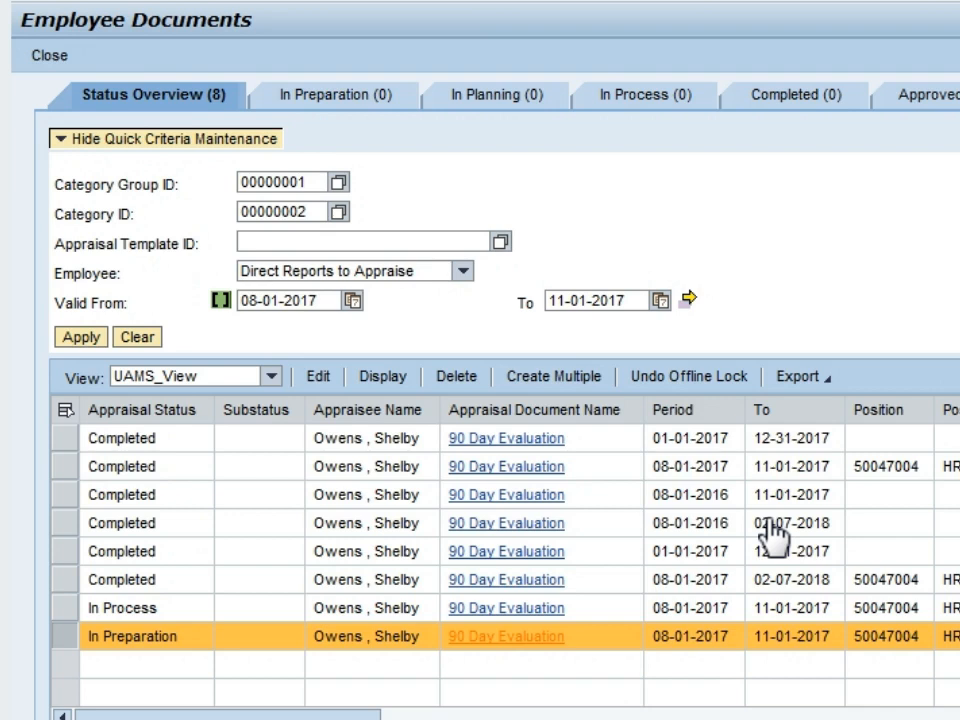
Open the 90 Day Evaluation that is In Preparation and continue it with the Execute option.
click(489, 640)
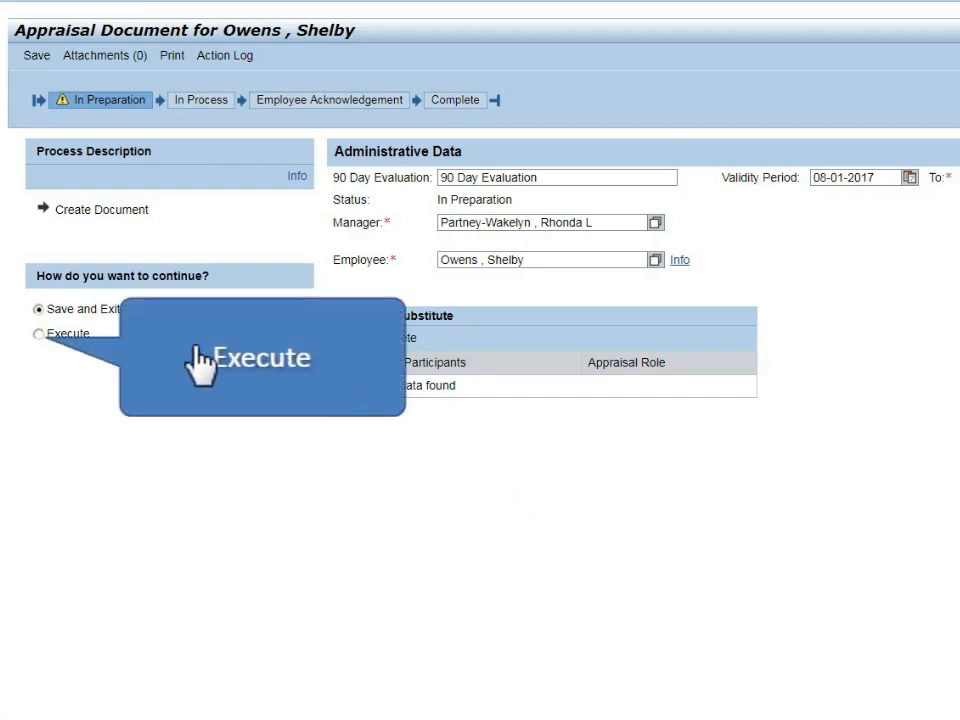
click(39, 334)
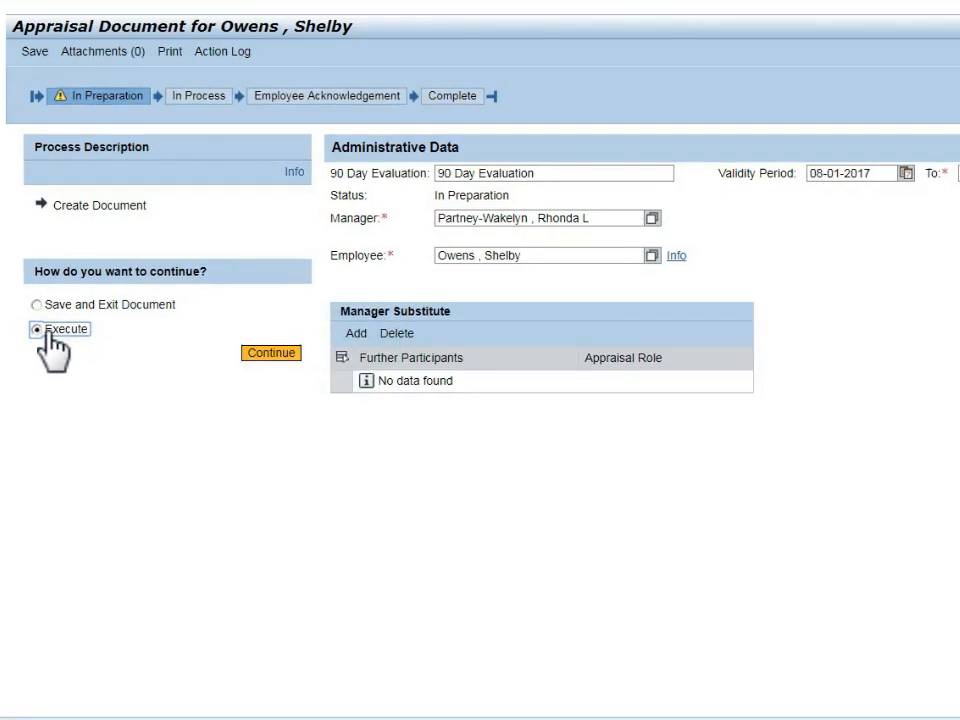
click(272, 354)
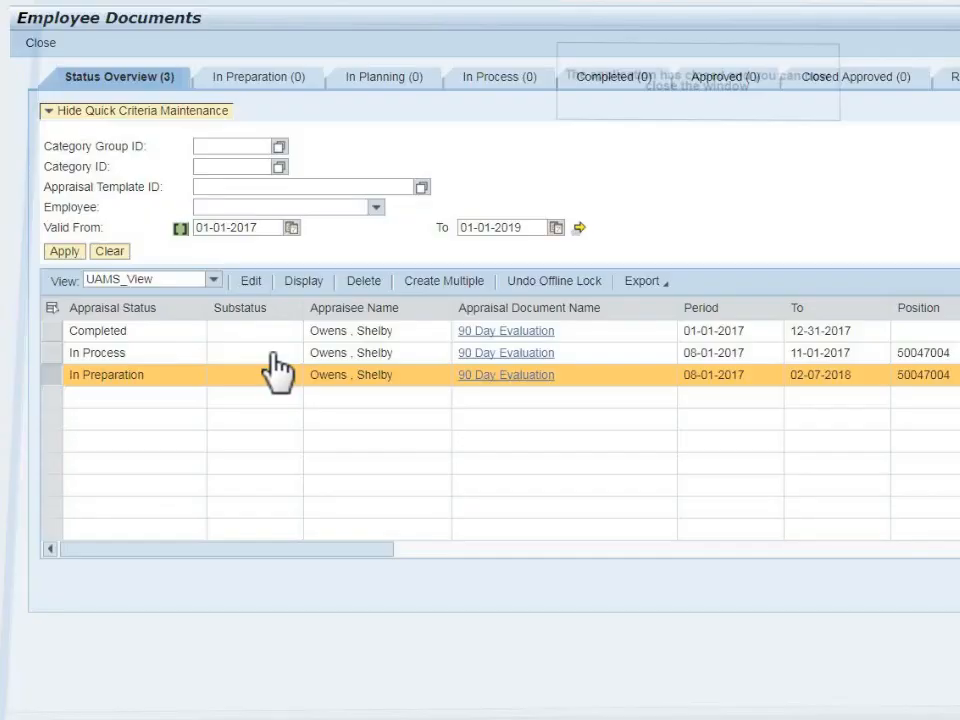